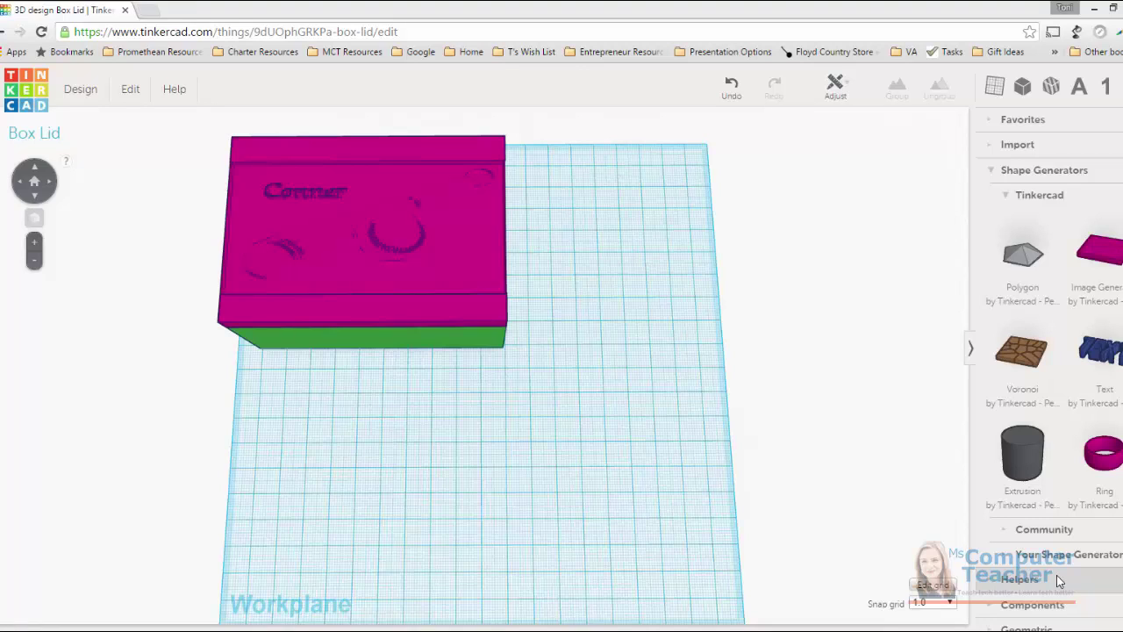
# Collapse the Shape Generators category and expand the Geometric shapes category in the shape panel
pyautogui.click(992, 175)
pyautogui.click(992, 249)
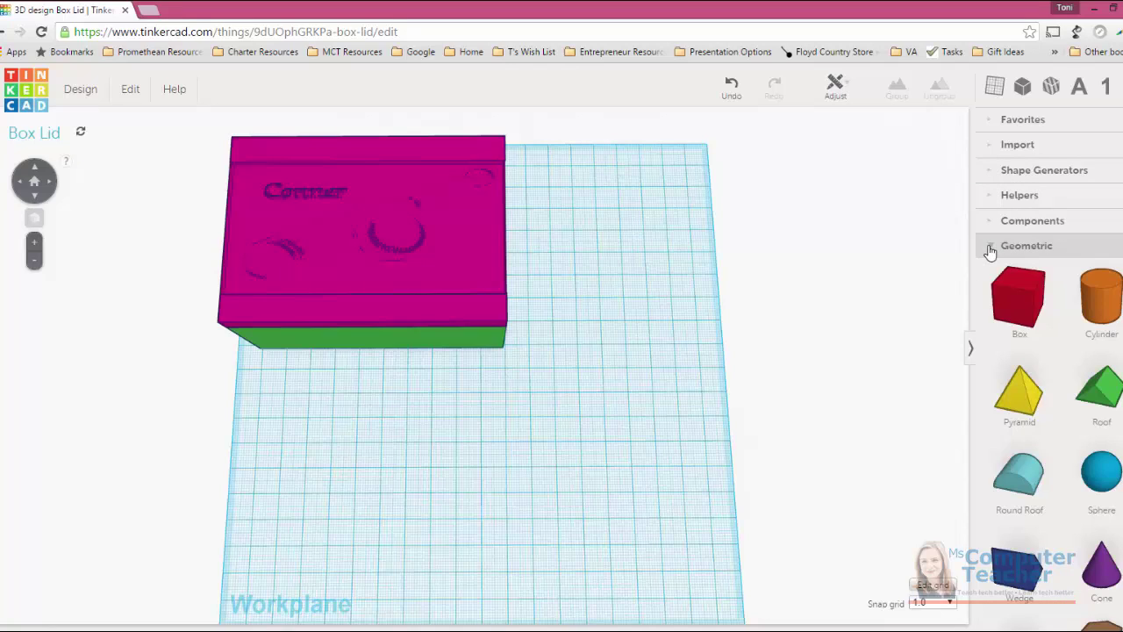
# Place a red Box in front of the green box and resize it to 100 × 70 mm
pyautogui.moveTo(1021, 294); pyautogui.dragTo(366, 433)
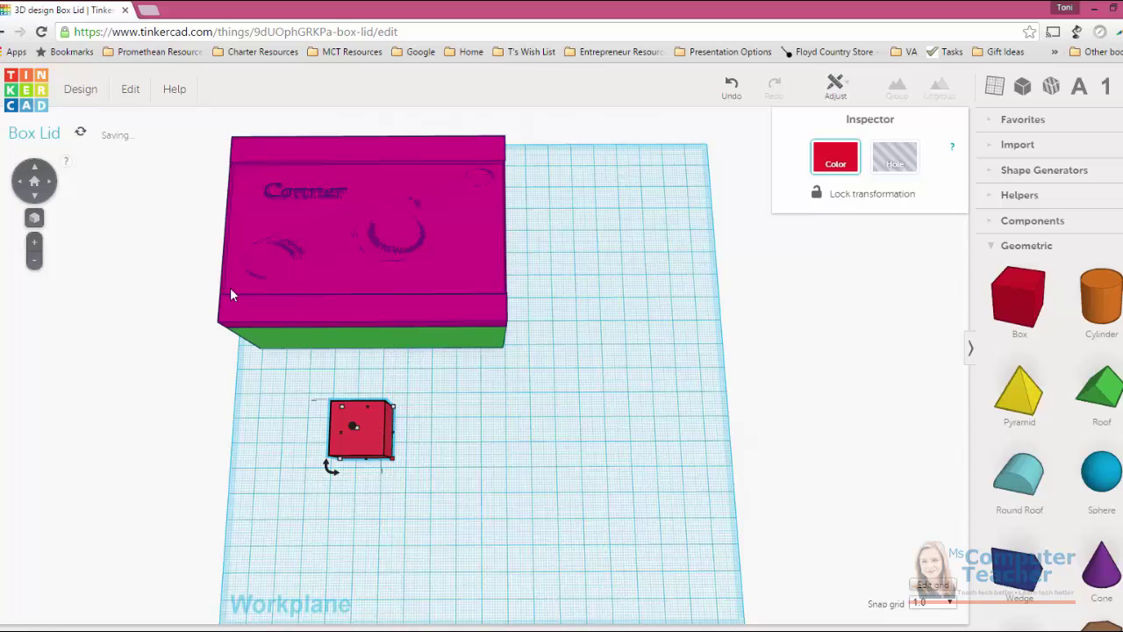
pyautogui.click(36, 180)
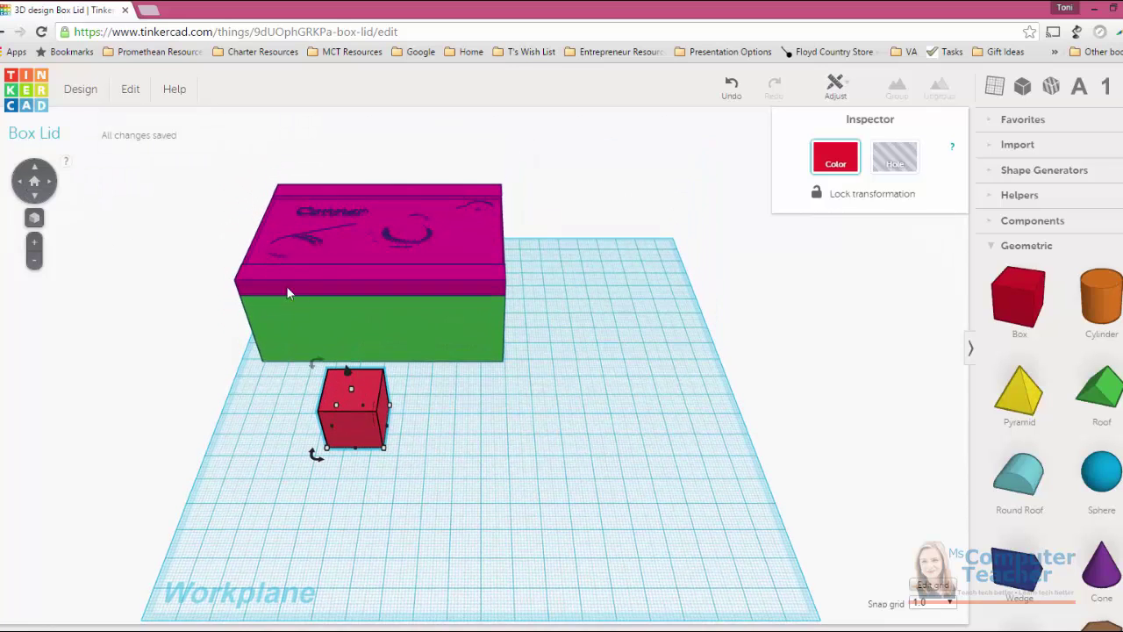
pyautogui.moveTo(386, 455)
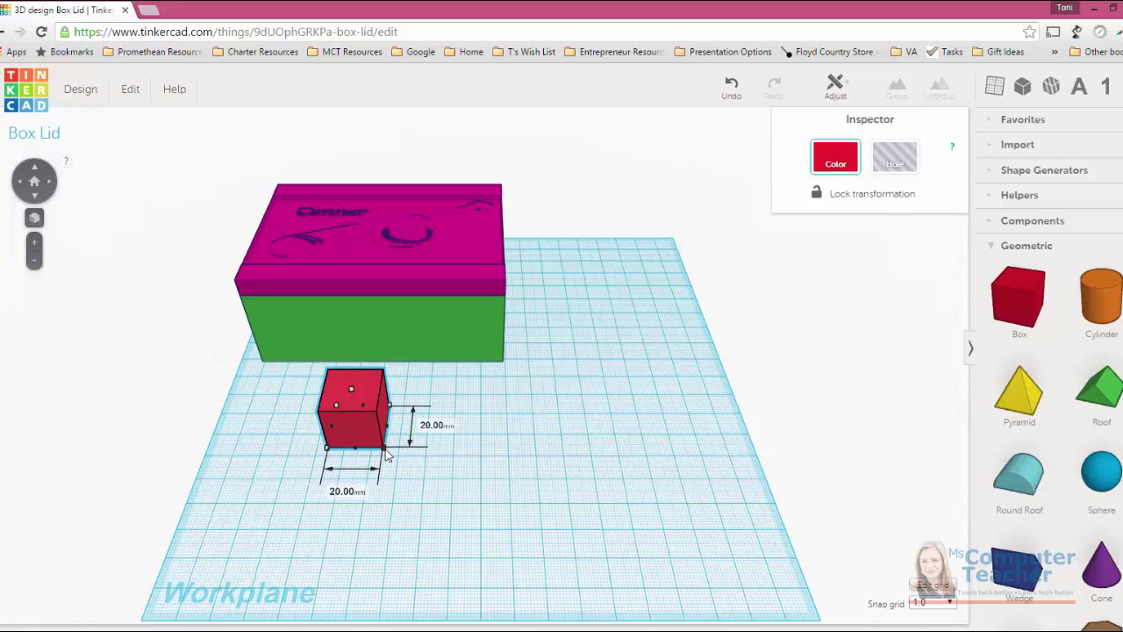
pyautogui.moveTo(387, 455); pyautogui.dragTo(617, 588)
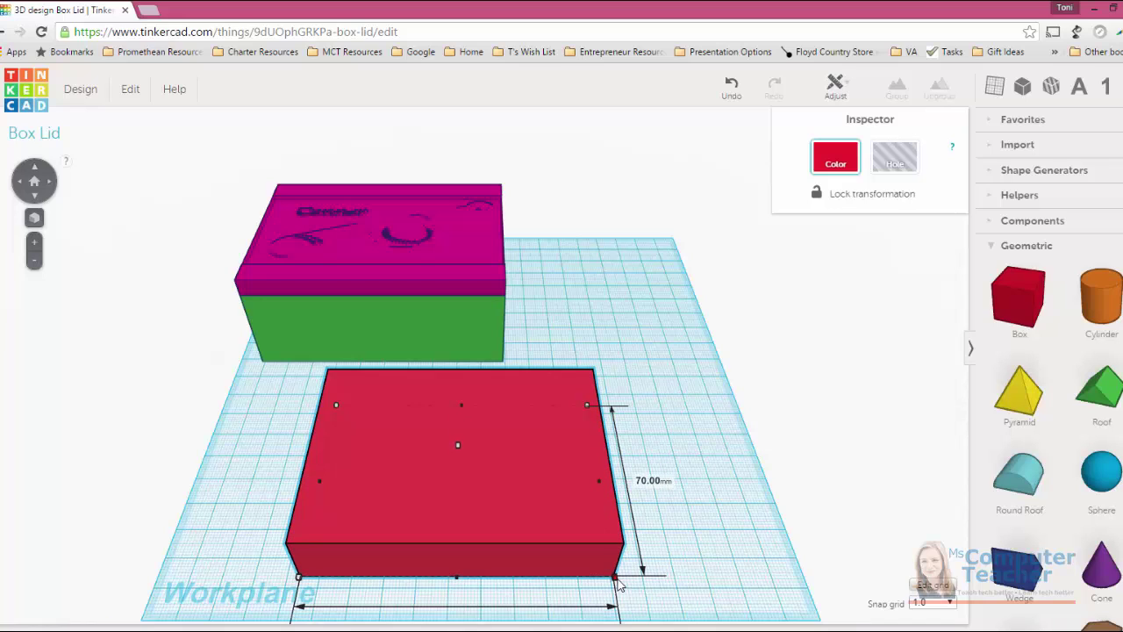
pyautogui.moveTo(576, 538); pyautogui.dragTo(571, 483)
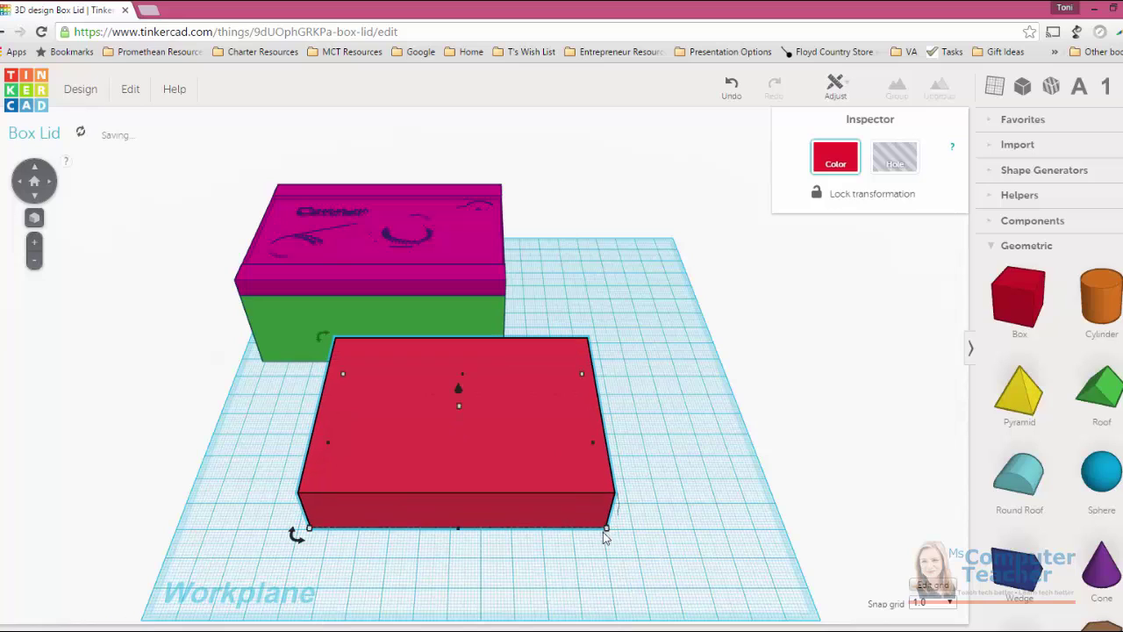
pyautogui.moveTo(607, 530)
pyautogui.moveTo(610, 533); pyautogui.dragTo(619, 535)
pyautogui.moveTo(619, 535)
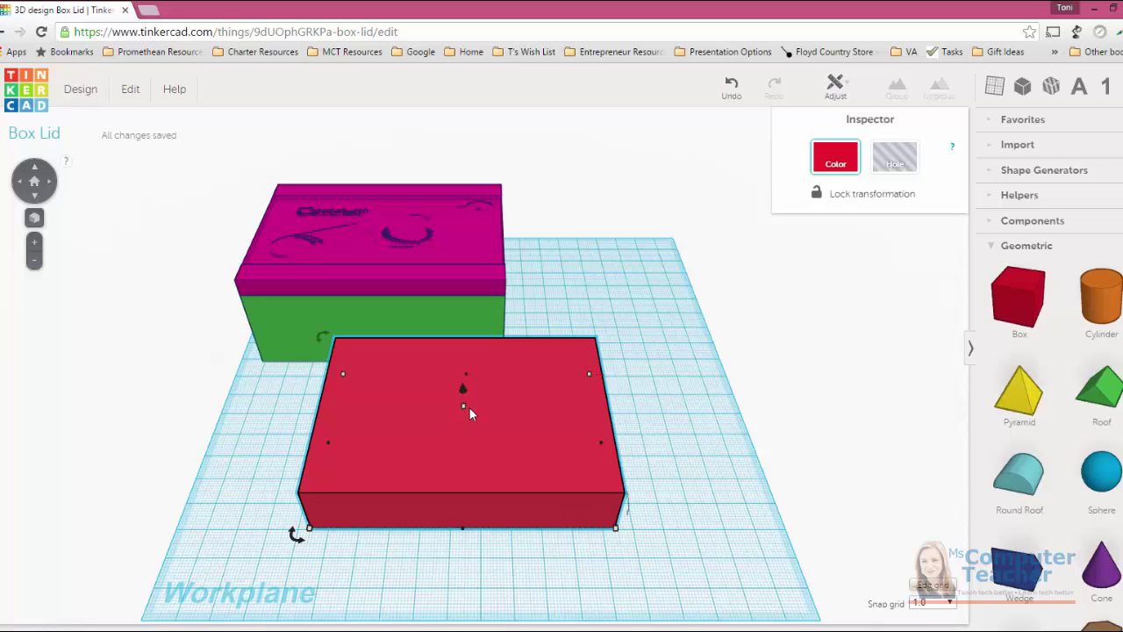
# Lower the red box's height to 3.00 mm, making a 100 × 70 mm thin plate
pyautogui.moveTo(462, 404)
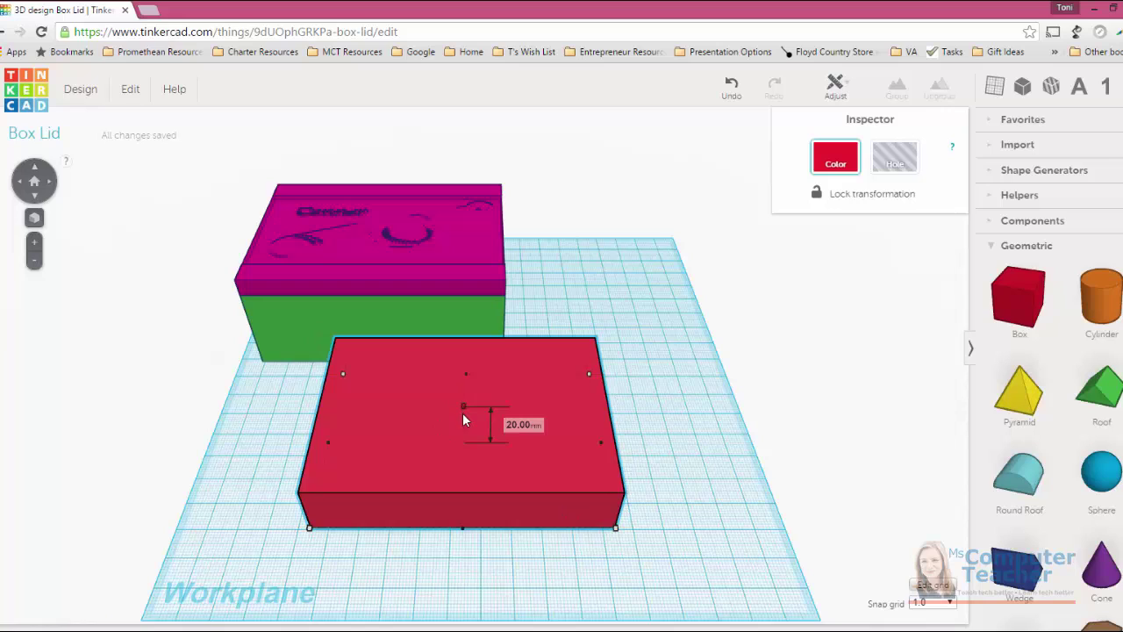
pyautogui.moveTo(463, 412); pyautogui.dragTo(464, 435)
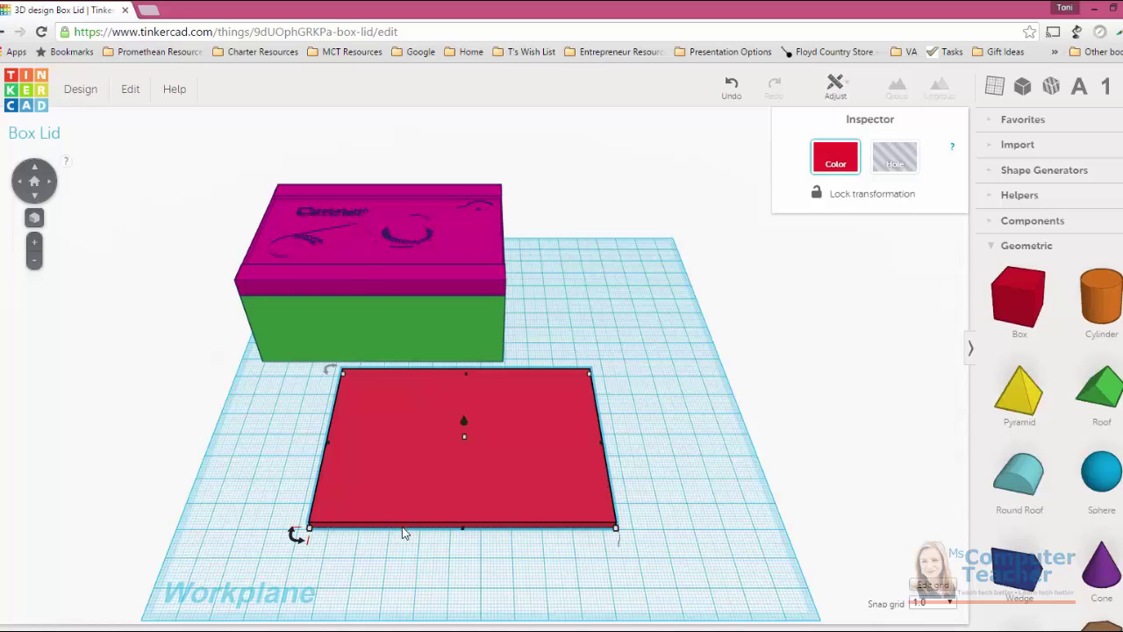
# Reselect the red plate and narrow its width from 100 mm to 99 mm
pyautogui.click(522, 335)
pyautogui.moveTo(518, 335); pyautogui.dragTo(477, 319, button='right')
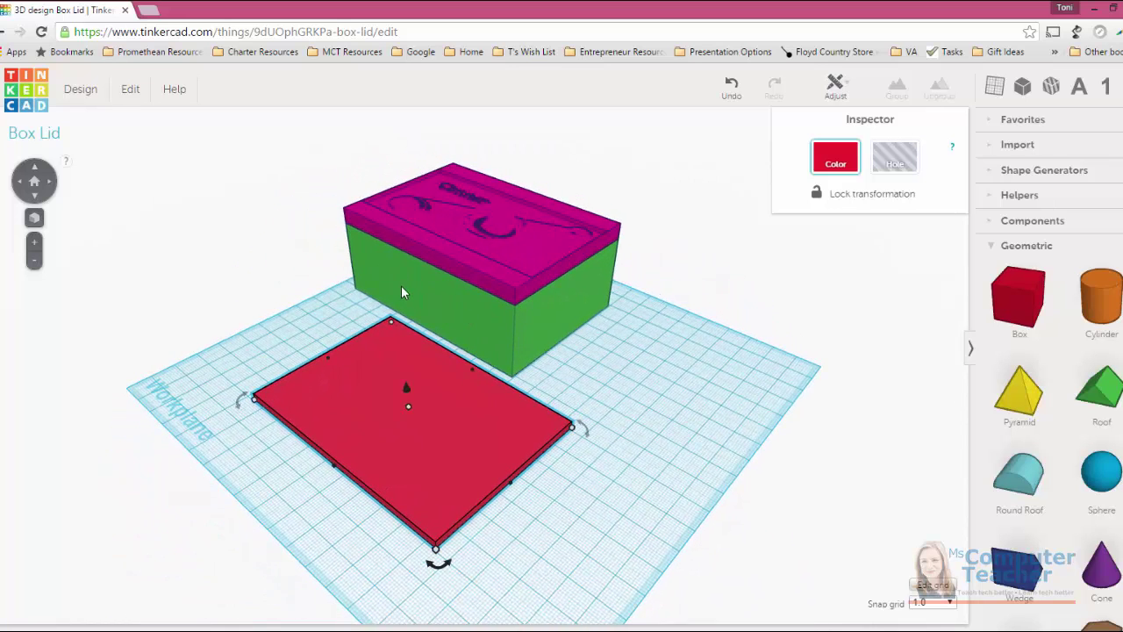
pyautogui.moveTo(237, 373); pyautogui.dragTo(316, 434)
pyautogui.moveTo(221, 387); pyautogui.dragTo(346, 389, button='right')
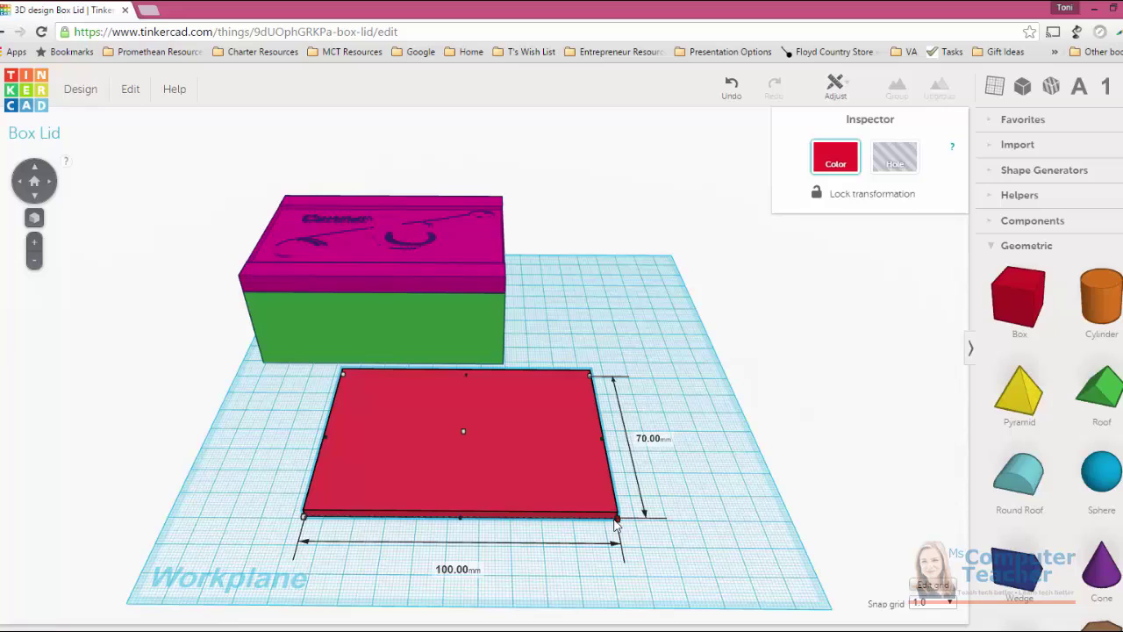
pyautogui.moveTo(618, 526); pyautogui.dragTo(600, 508)
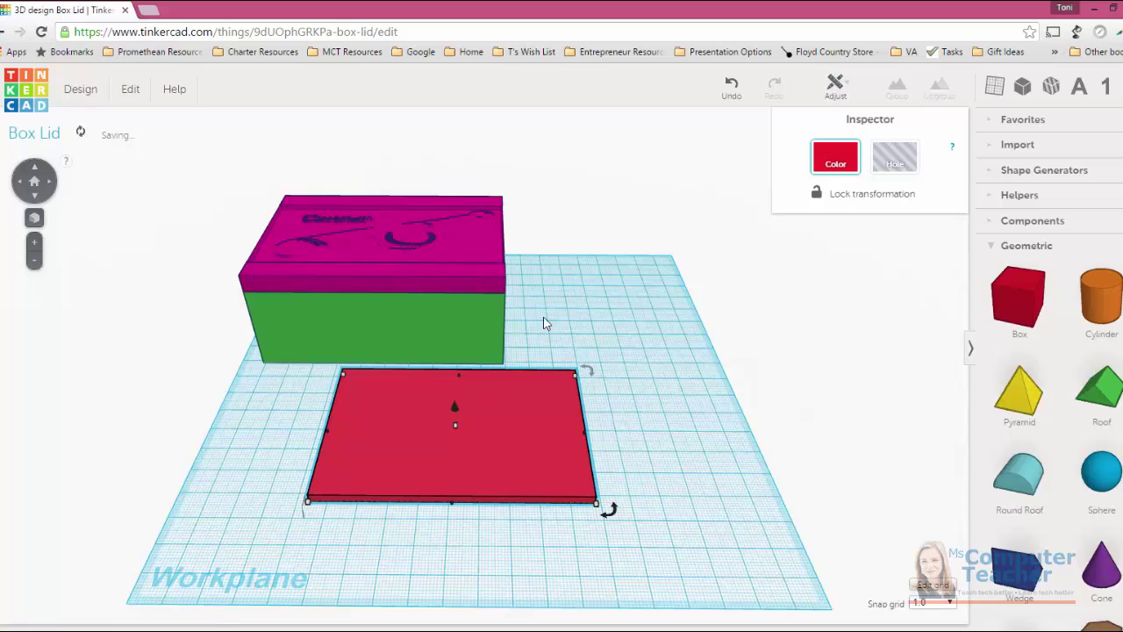
pyautogui.moveTo(646, 346); pyautogui.dragTo(651, 399, button='right')
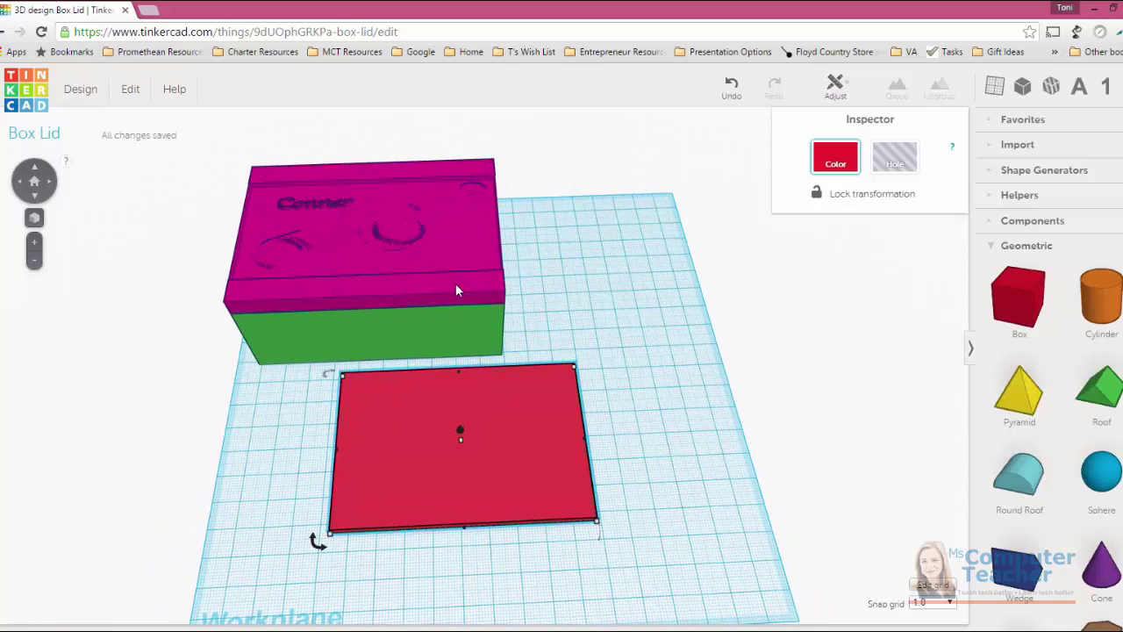
# Move the magenta lid to the right of the green box and undo a trial plate move
pyautogui.moveTo(456, 284); pyautogui.dragTo(754, 287)
pyautogui.moveTo(515, 457); pyautogui.dragTo(432, 279)
pyautogui.hotkey('ctrl', 'z')
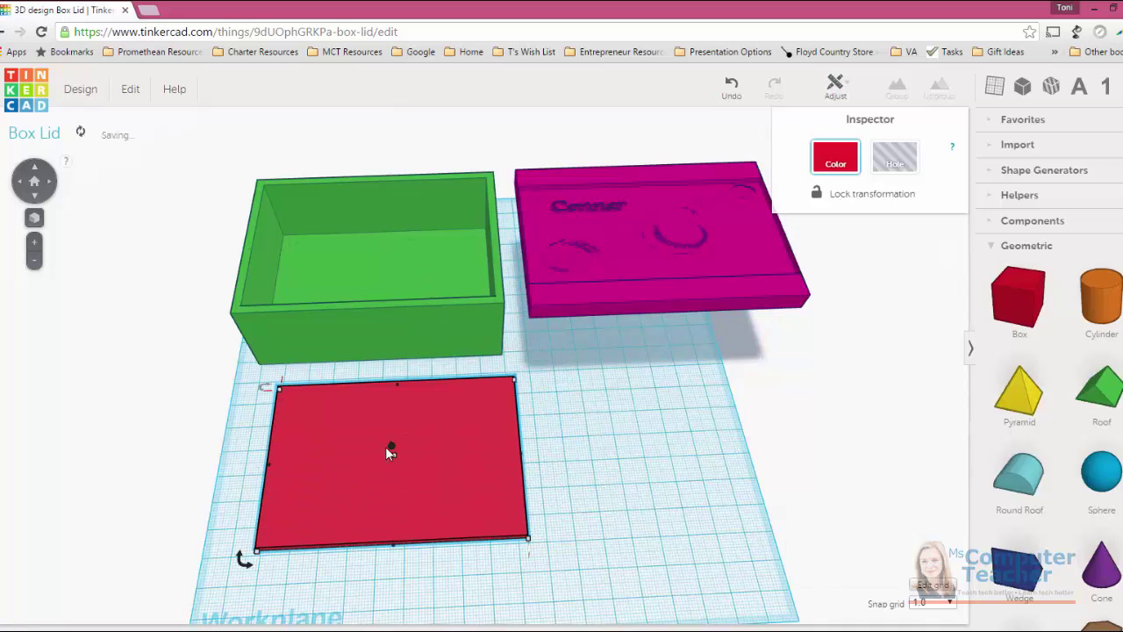
# Test the red plate on top of the green box, then return it to the workplane
pyautogui.moveTo(389, 445); pyautogui.dragTo(387, 399)
pyautogui.moveTo(406, 333); pyautogui.dragTo(400, 294)
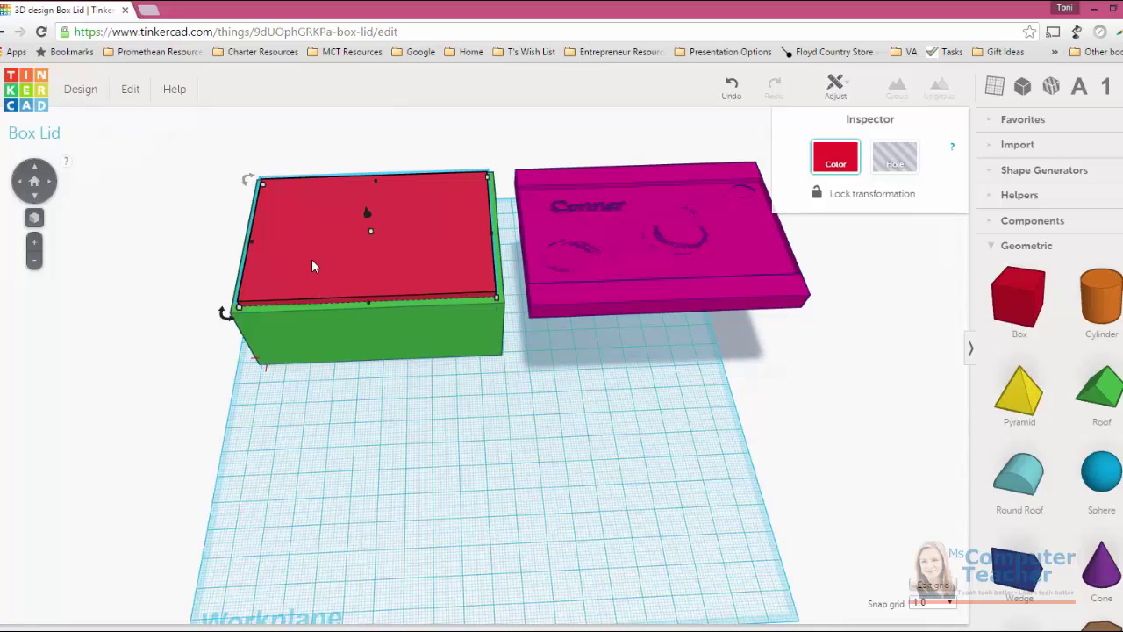
pyautogui.moveTo(313, 263); pyautogui.dragTo(385, 510)
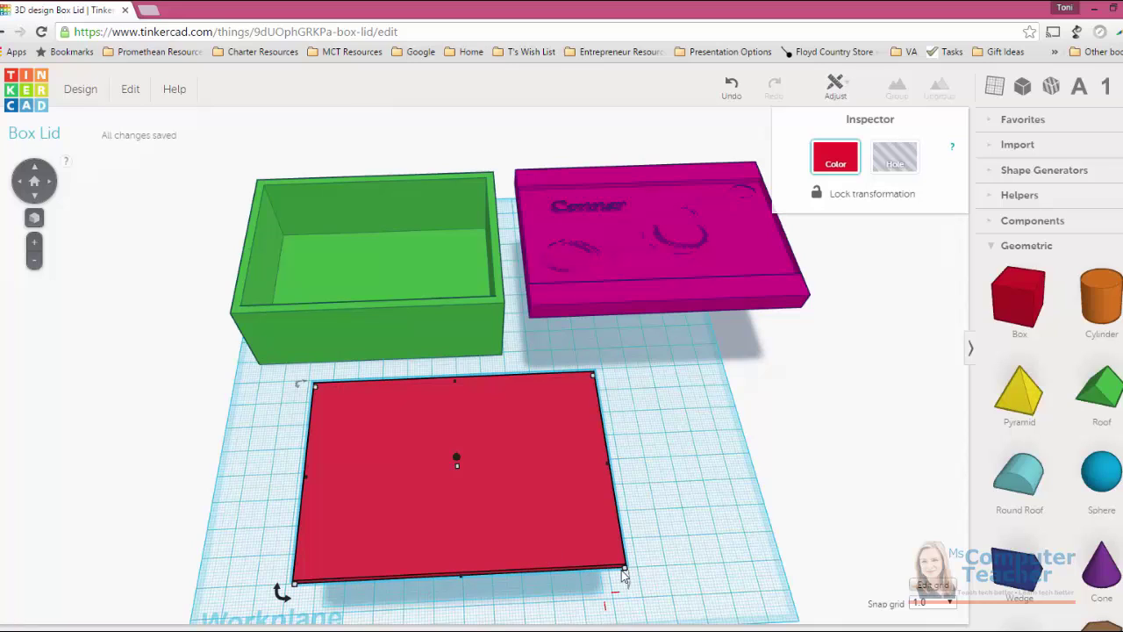
# Resize the red plate to 93 × 63 mm and place it over the green box's opening
pyautogui.moveTo(626, 574)
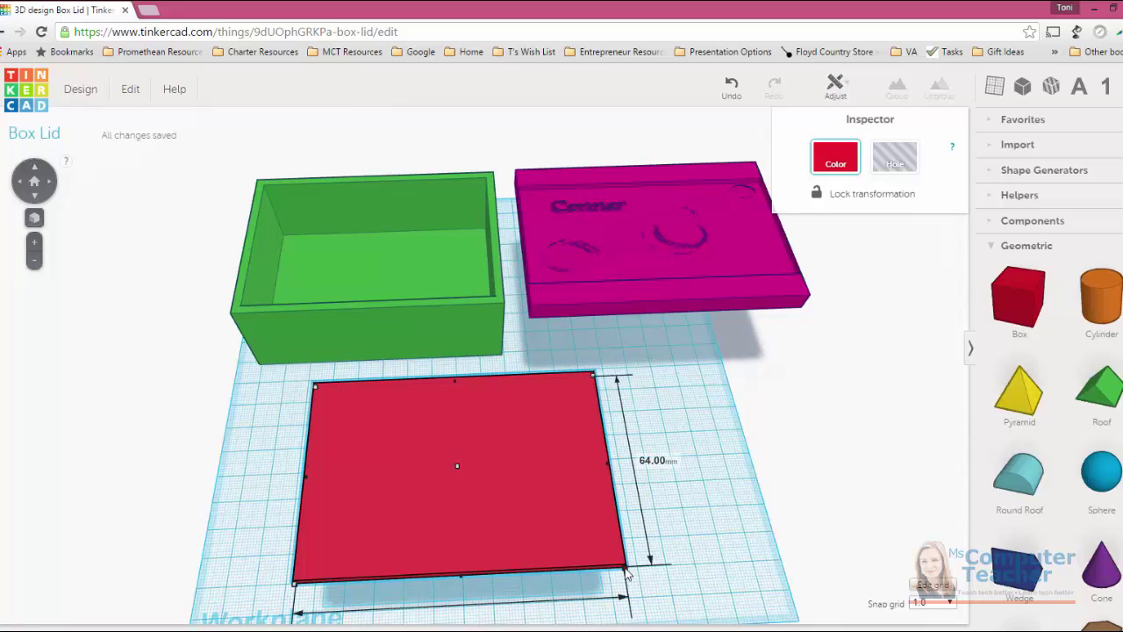
pyautogui.moveTo(627, 574); pyautogui.dragTo(624, 570)
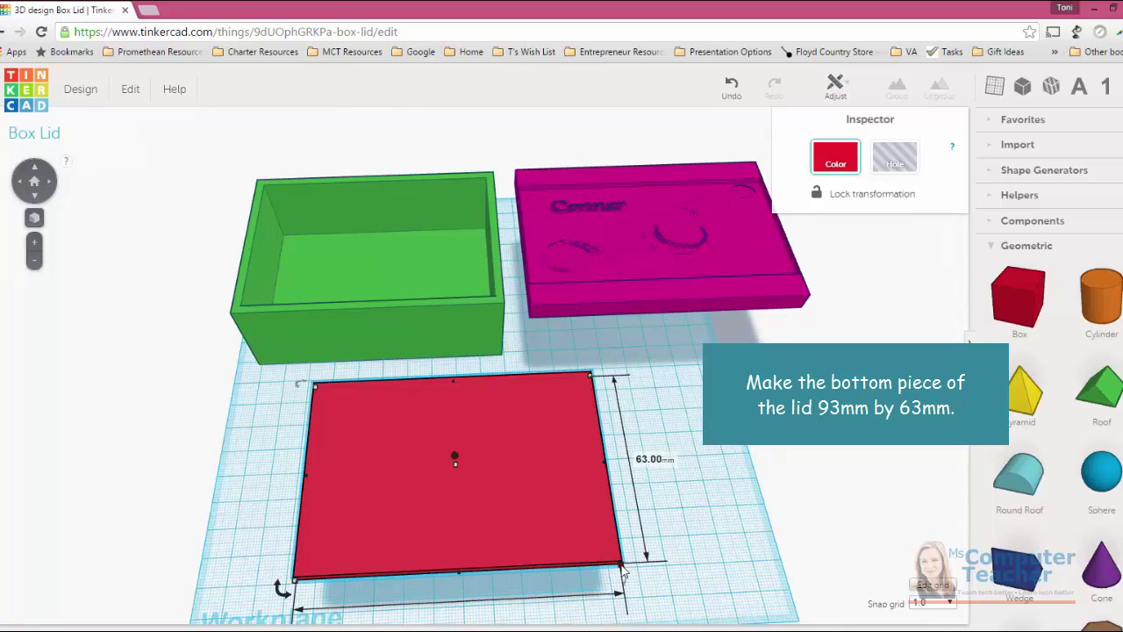
pyautogui.moveTo(542, 522); pyautogui.dragTo(541, 502)
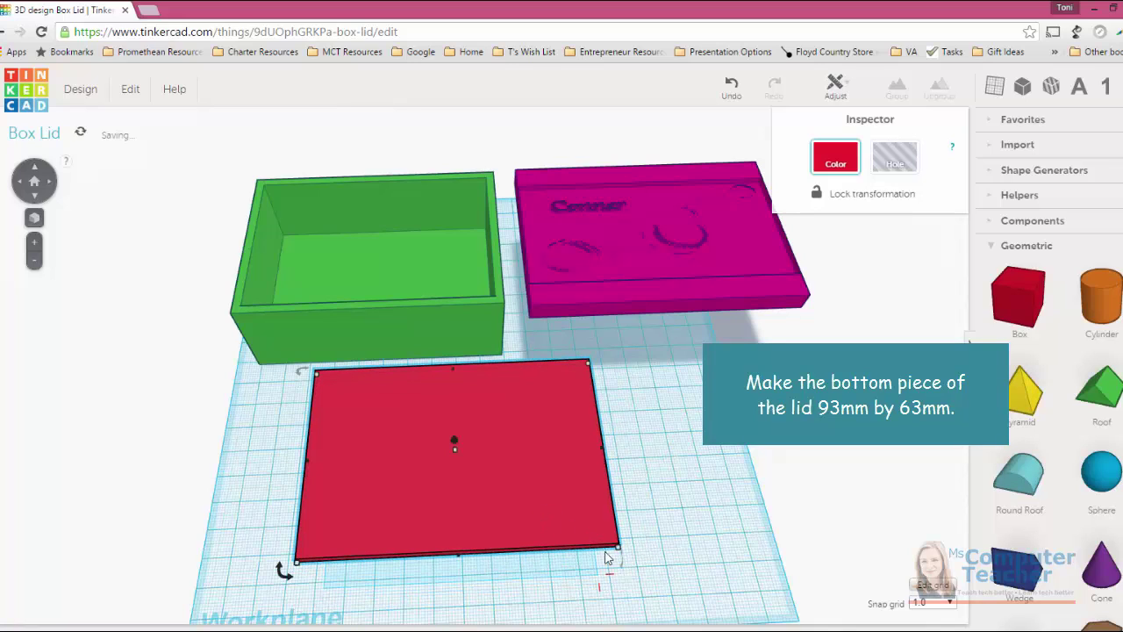
pyautogui.moveTo(621, 555)
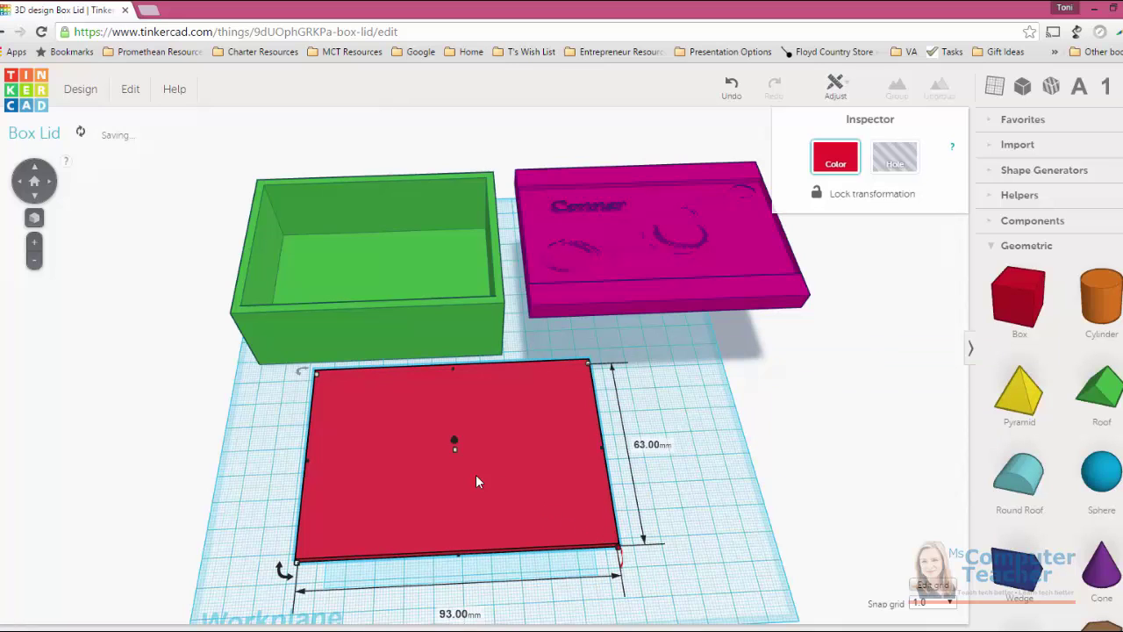
pyautogui.moveTo(475, 478); pyautogui.dragTo(389, 260)
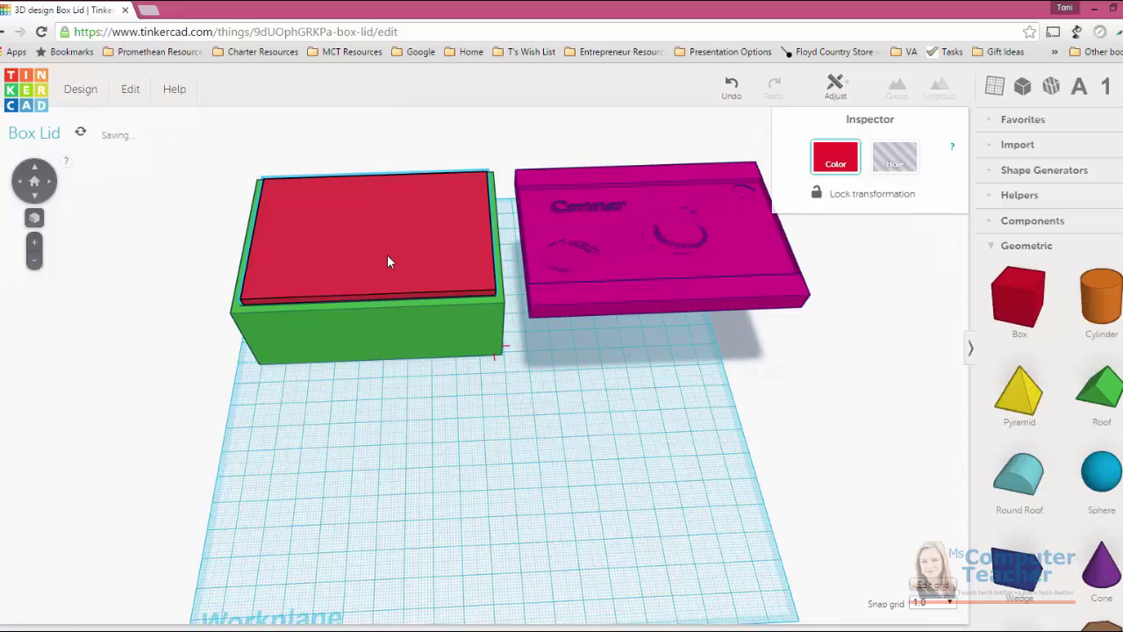
# Lower the red plate 3 mm down into the green box
pyautogui.click(389, 257)
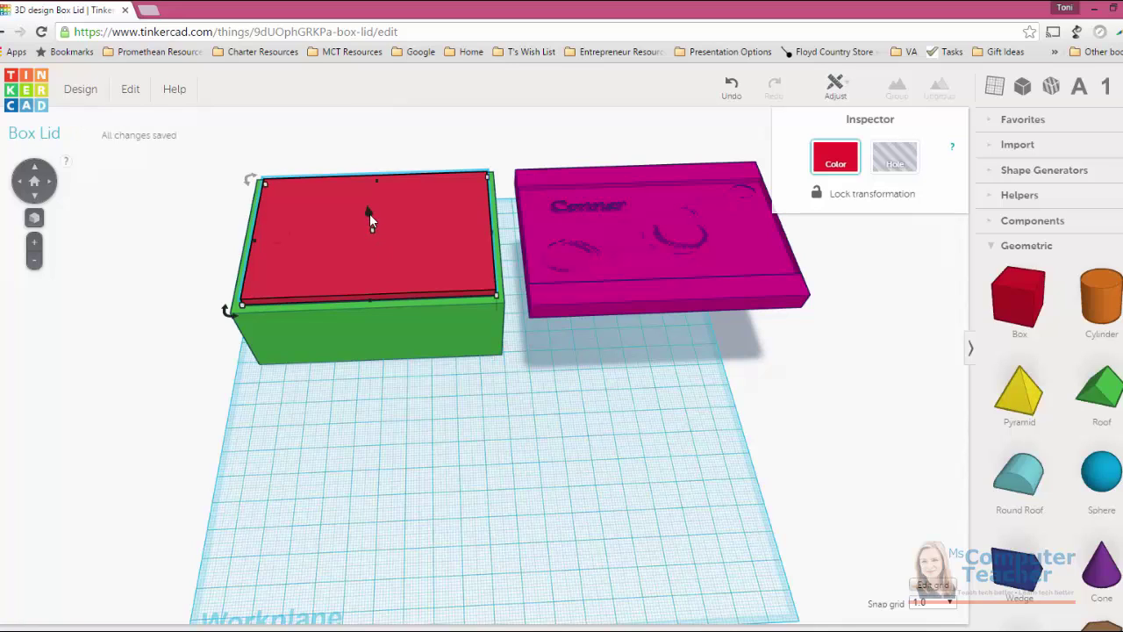
pyautogui.moveTo(370, 214)
pyautogui.moveTo(369, 214); pyautogui.dragTo(369, 219)
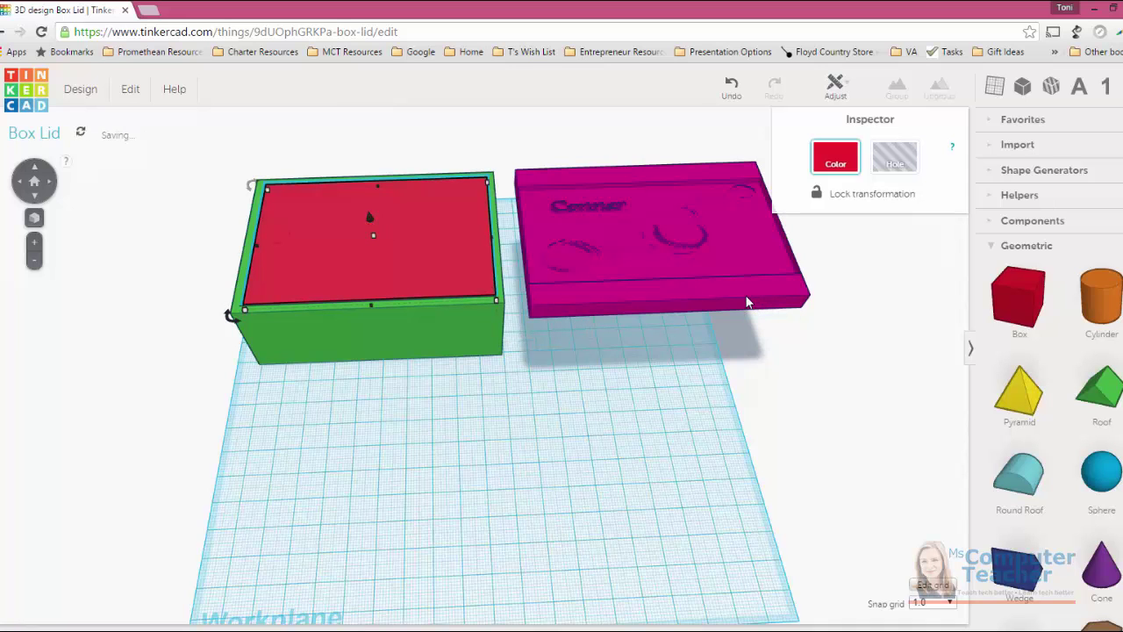
# Test-fit the magenta lid on the green box, then move both lids off the box
pyautogui.moveTo(744, 296); pyautogui.dragTo(676, 334, button='right')
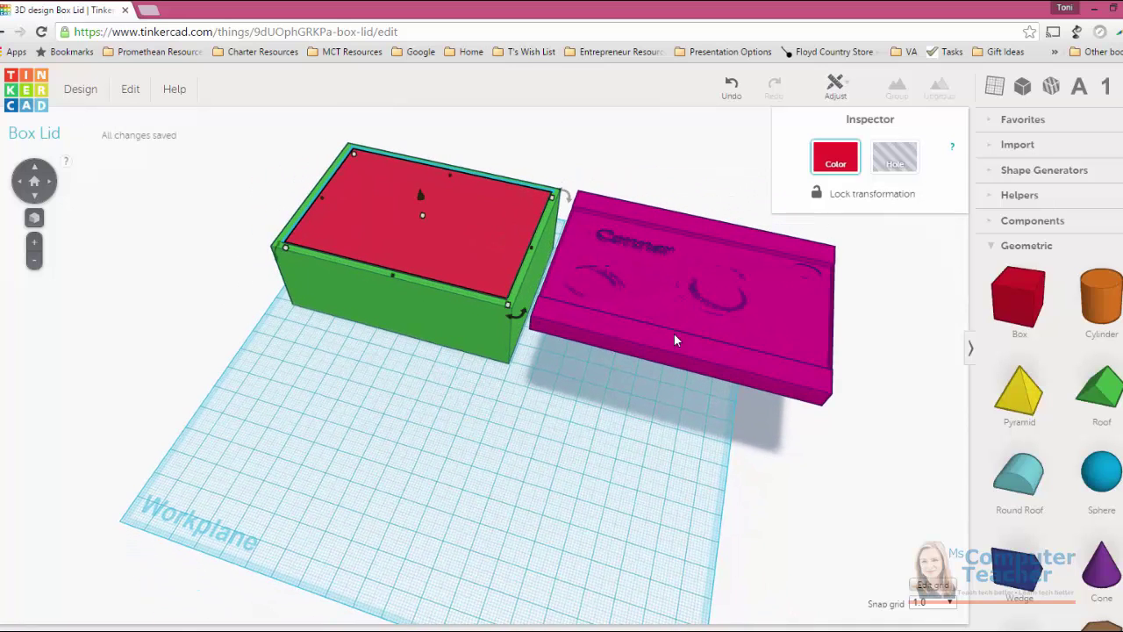
pyautogui.click(673, 347)
pyautogui.moveTo(673, 346); pyautogui.dragTo(392, 256)
pyautogui.moveTo(365, 474); pyautogui.dragTo(422, 471, button='right')
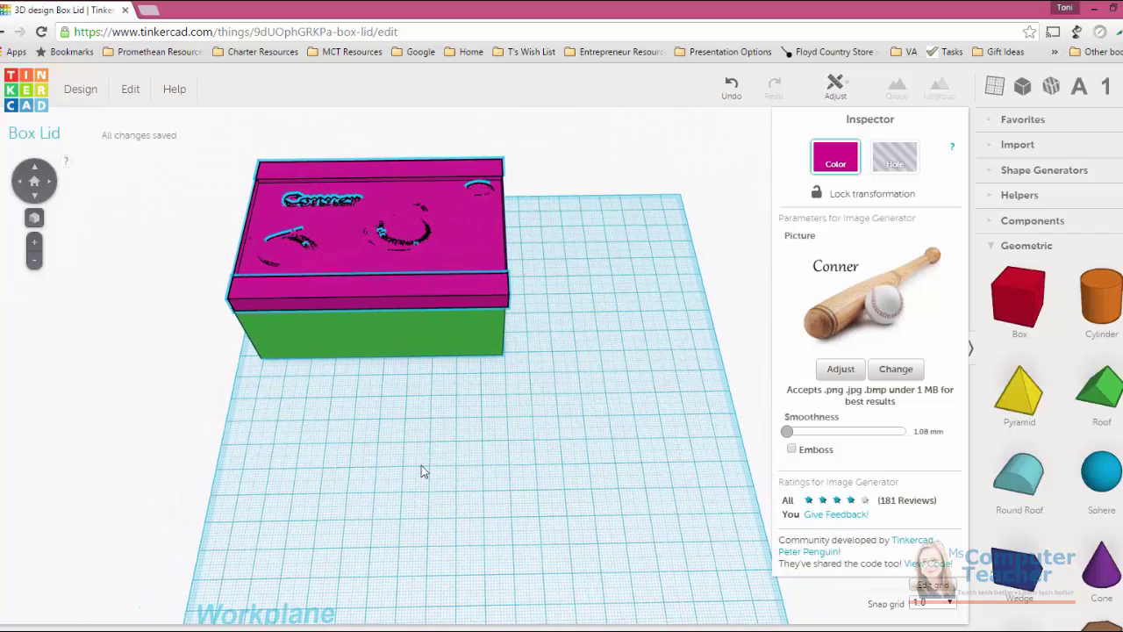
pyautogui.moveTo(516, 303); pyautogui.dragTo(415, 512)
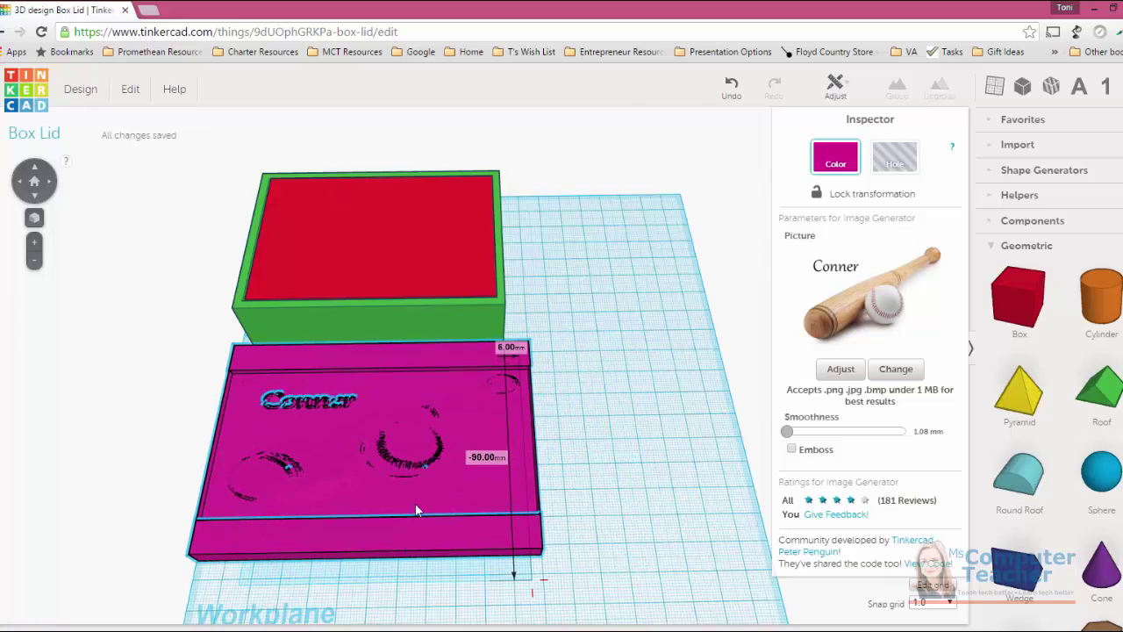
pyautogui.moveTo(444, 244); pyautogui.dragTo(742, 356)
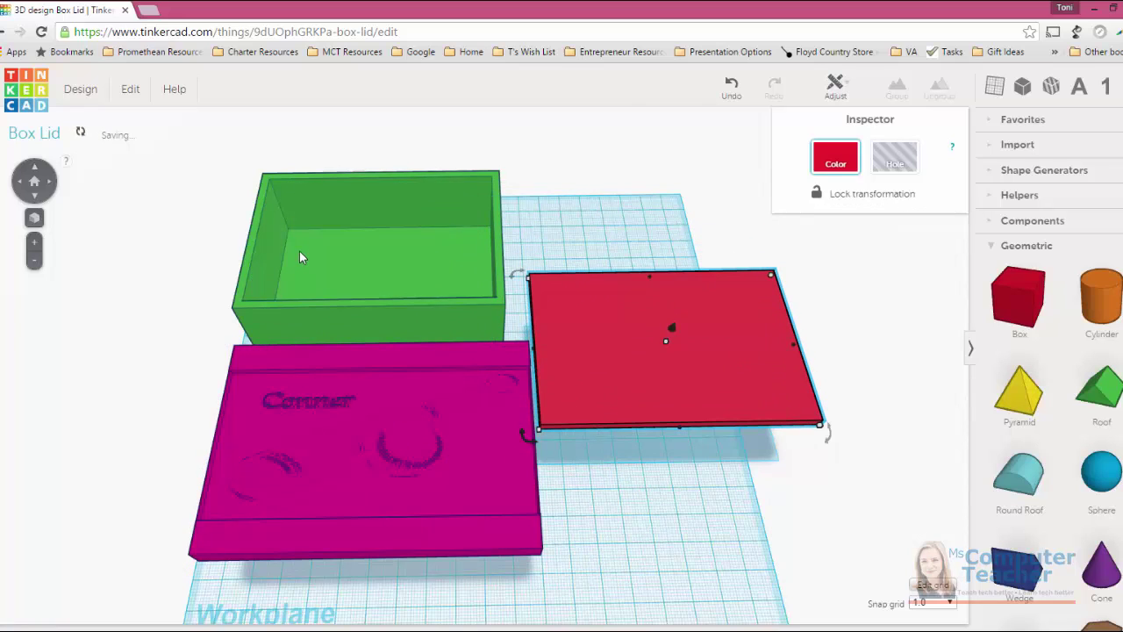
# Delete the green box and move the red plate into its former spot
pyautogui.click(376, 281)
pyautogui.press('Delete')
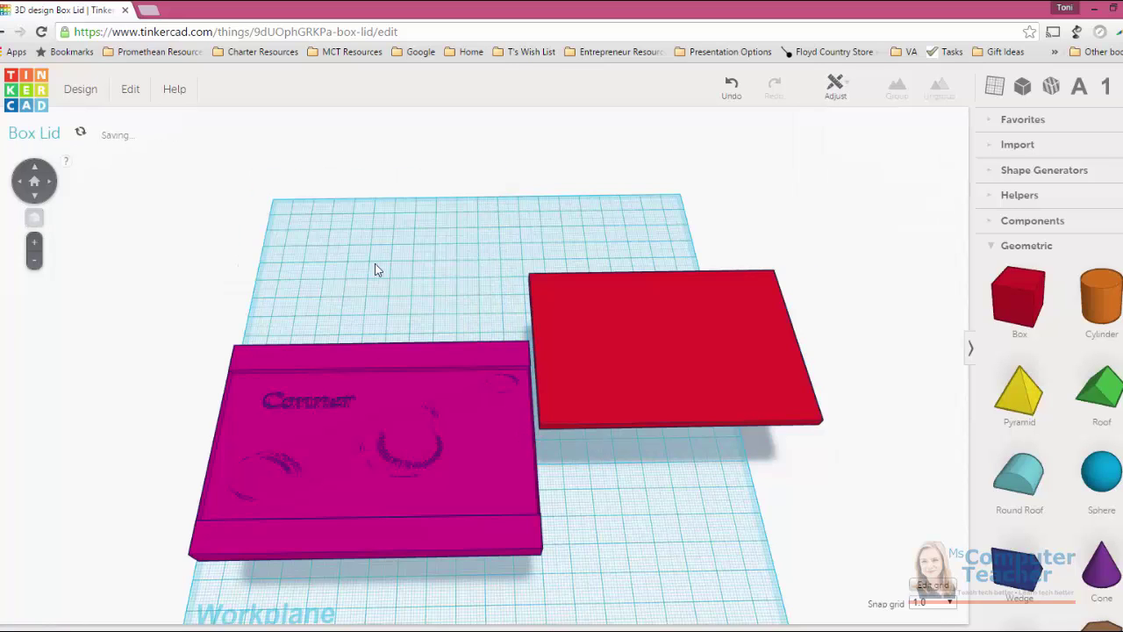
pyautogui.moveTo(569, 308); pyautogui.dragTo(382, 245)
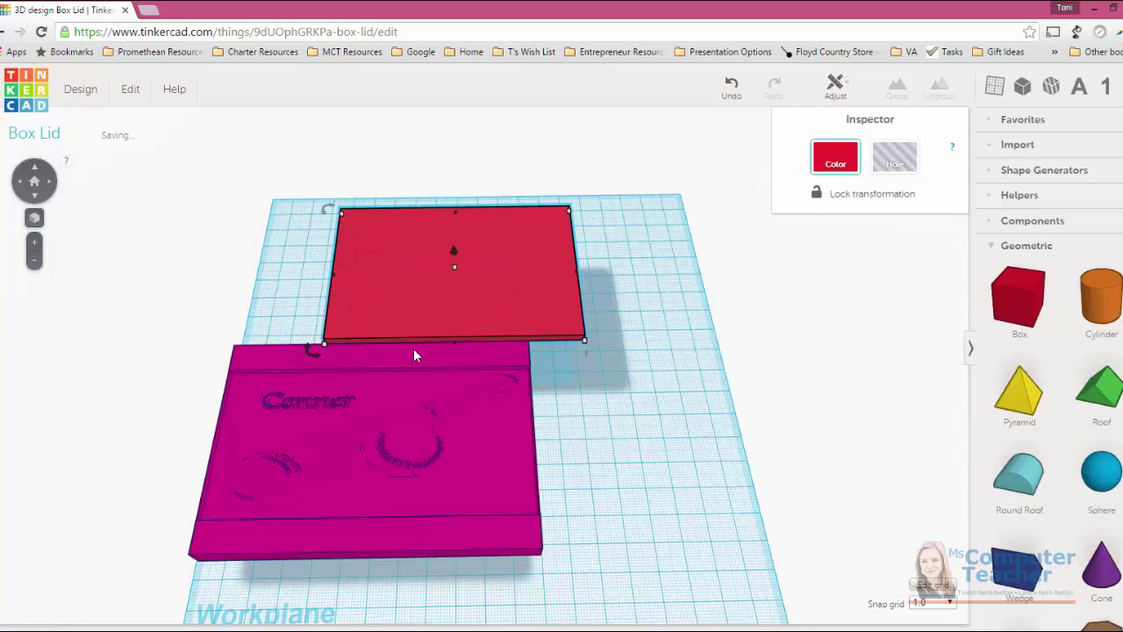
# Line up the magenta lid and red plate front to back on the workplane
pyautogui.moveTo(459, 496); pyautogui.dragTo(584, 526)
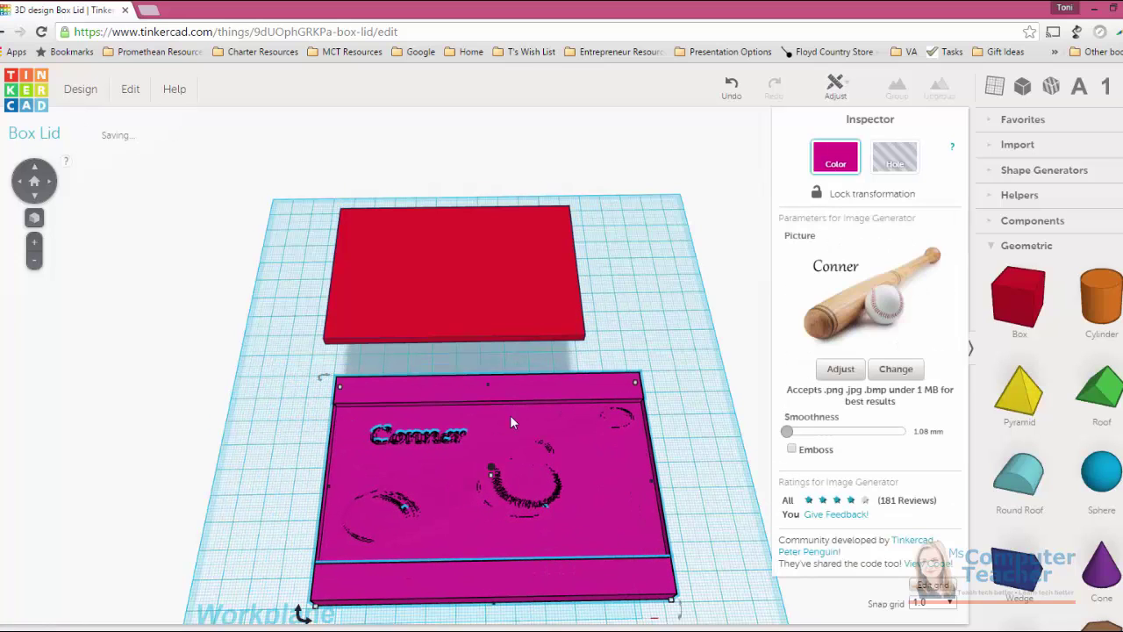
pyautogui.moveTo(462, 280)
pyautogui.mouseDown()
pyautogui.moveTo(454, 254)
pyautogui.moveTo(459, 305)
pyautogui.moveTo(481, 314)
pyautogui.moveTo(475, 295)
pyautogui.mouseUp()
pyautogui.moveTo(685, 423); pyautogui.dragTo(676, 426, button='right')
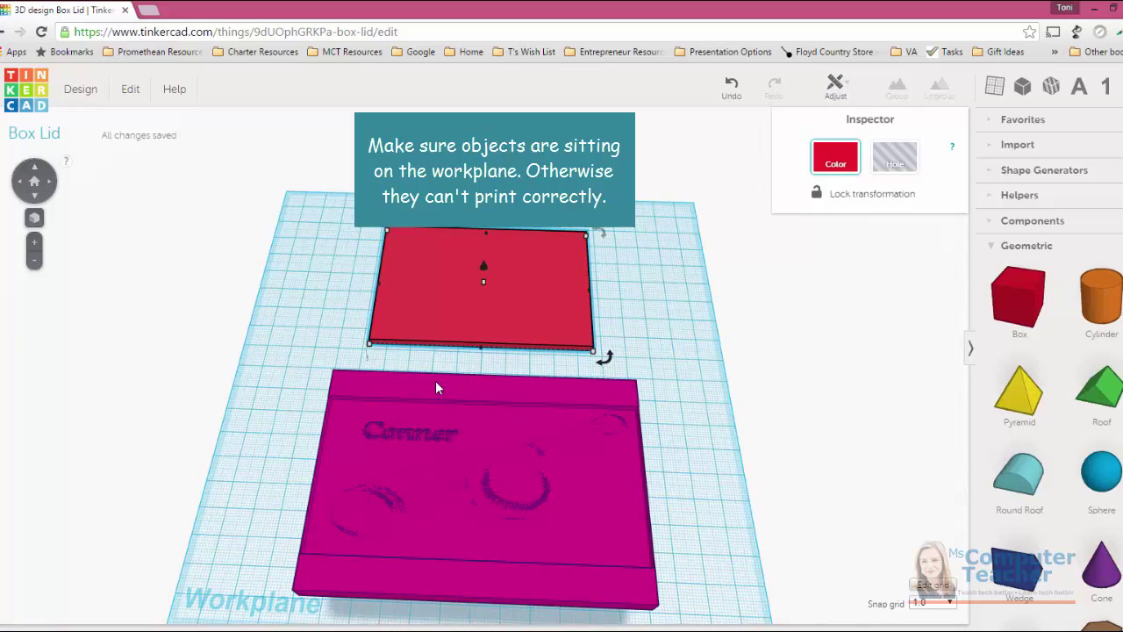
# Bring the magenta image lid down from 35 mm to rest flat on the workplane
pyautogui.click(291, 362)
pyautogui.moveTo(289, 364); pyautogui.dragTo(291, 358, button='right')
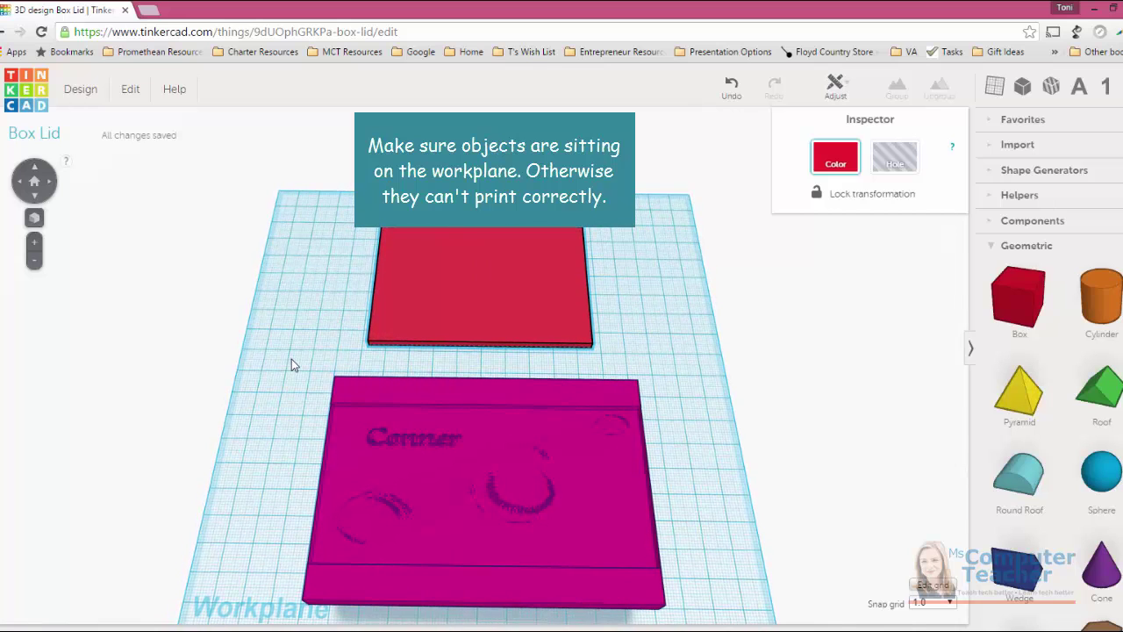
pyautogui.hotkey('ctrl', 'z')
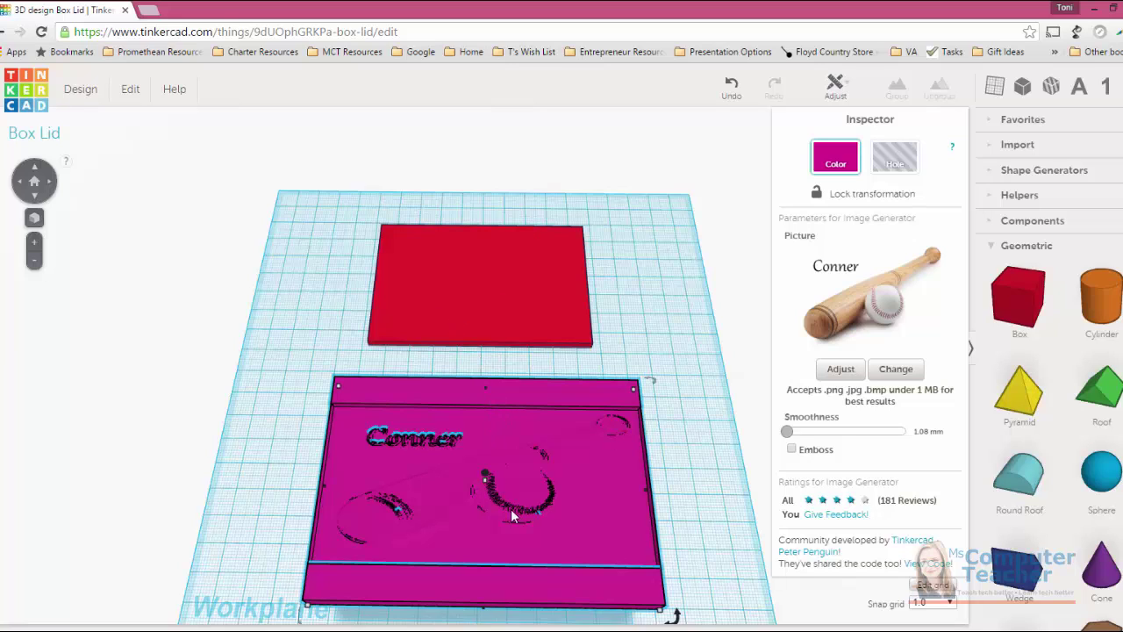
pyautogui.moveTo(691, 542); pyautogui.dragTo(491, 384, button='right')
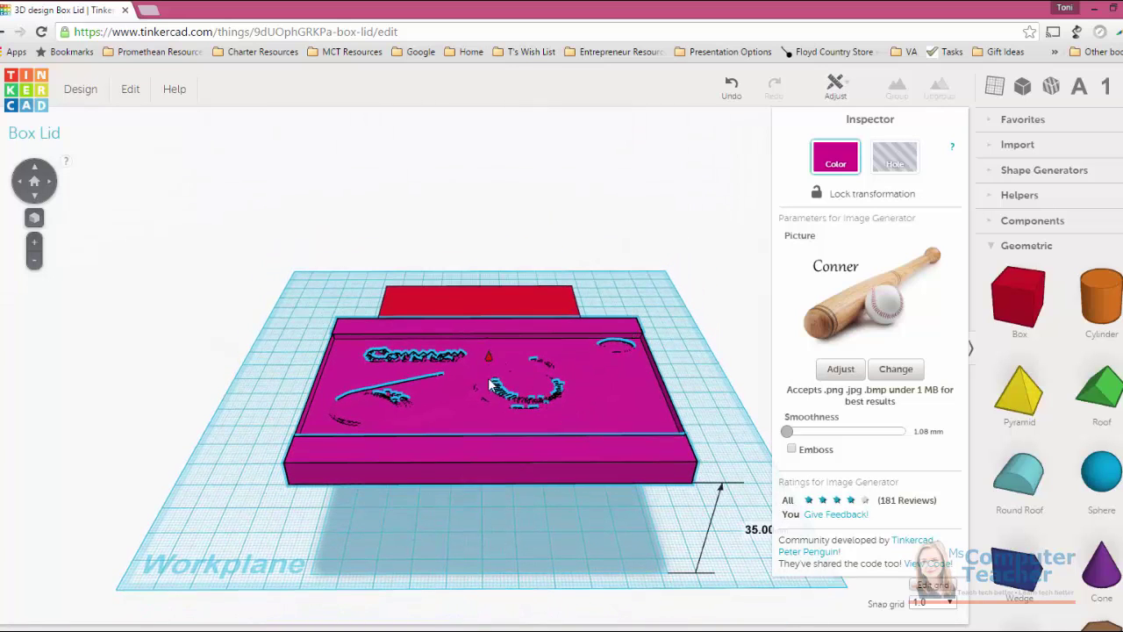
pyautogui.moveTo(489, 358); pyautogui.dragTo(487, 447)
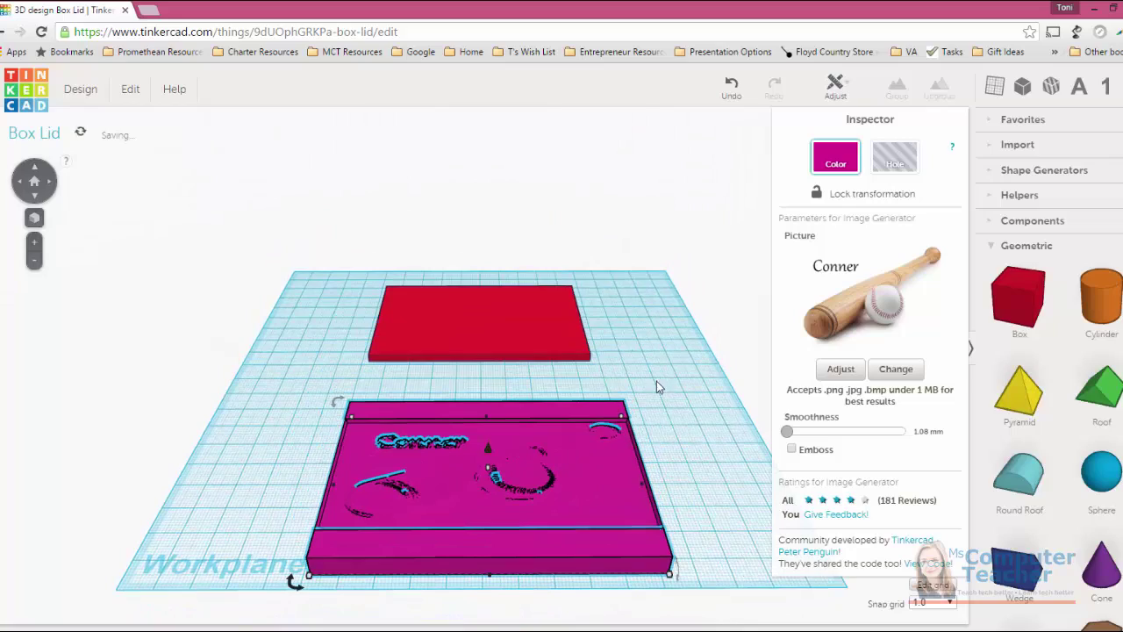